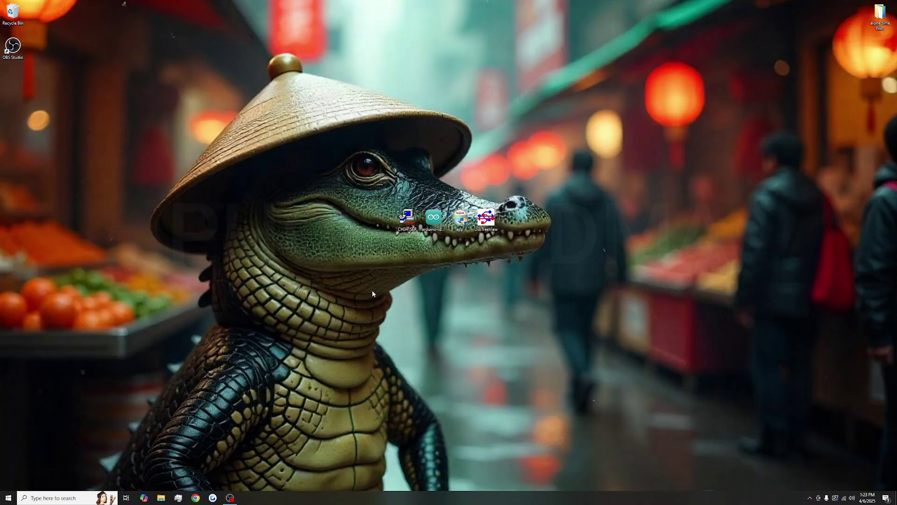
Open Device Manager and expand Ports (COM & LPT) to show the USB-SERIAL CH340 on COM9
{"action": "right_click", "coordinate": [8, 498]}
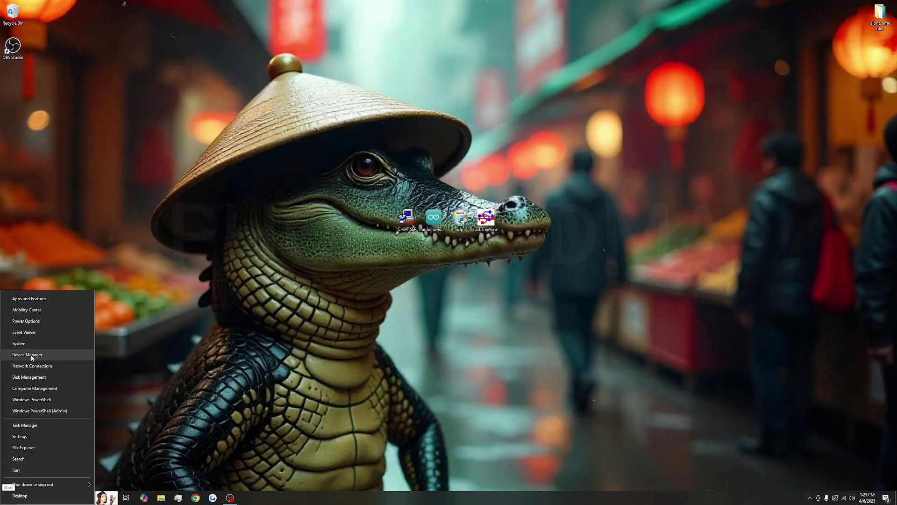
{"action": "left_click", "coordinate": [63, 355]}
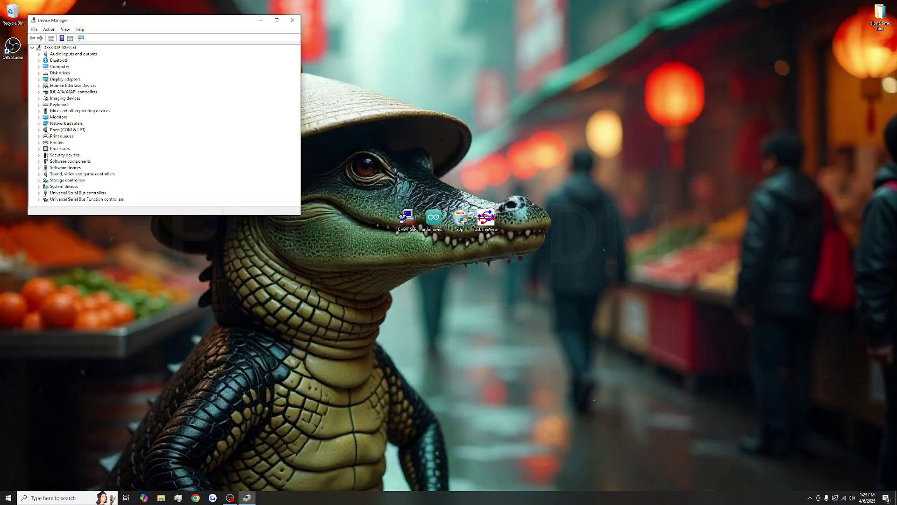
{"action": "left_click", "coordinate": [39, 129]}
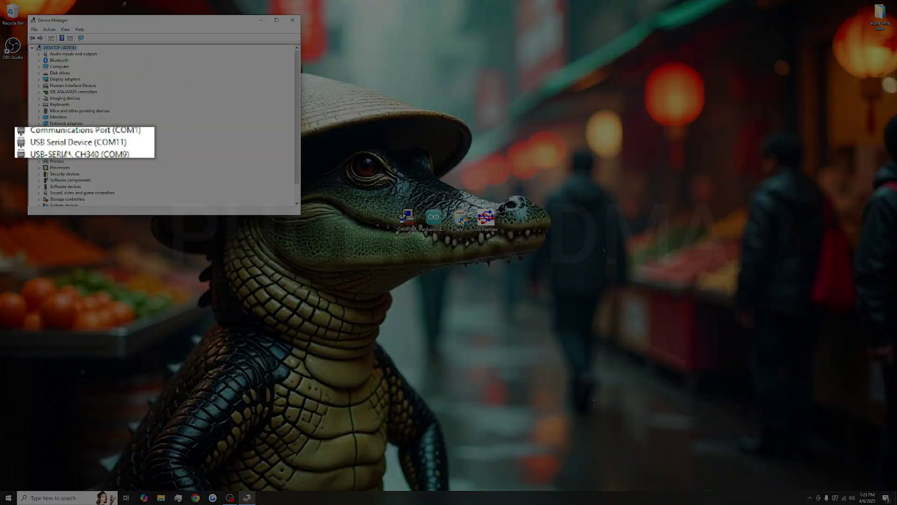
{"action": "left_click", "coordinate": [68, 149]}
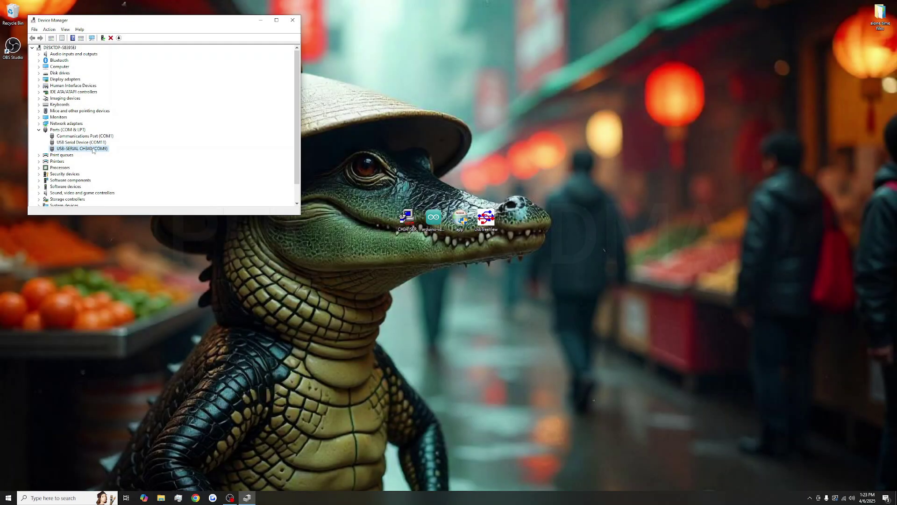
Run the CH341SER setup to install the CH340 serial driver, then close DriverSetup
{"action": "double_click", "coordinate": [412, 221]}
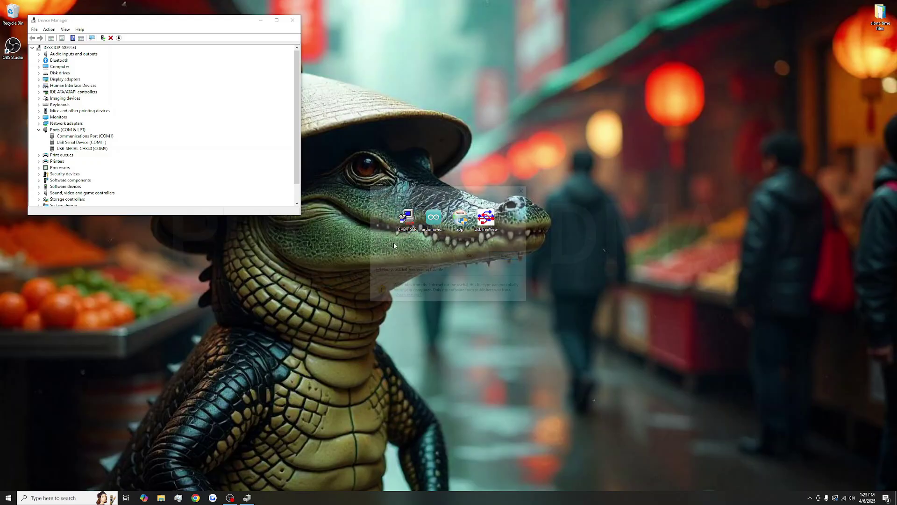
{"action": "left_click", "coordinate": [471, 256]}
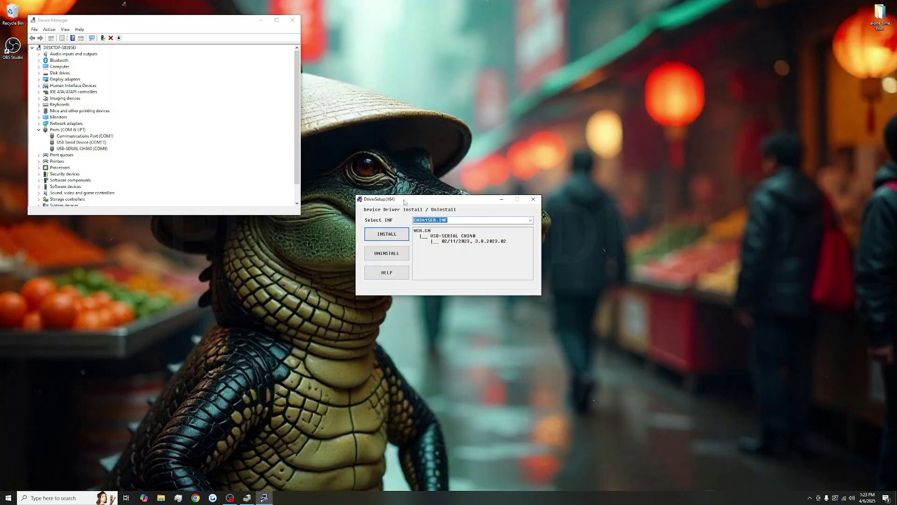
{"action": "left_click", "coordinate": [367, 163]}
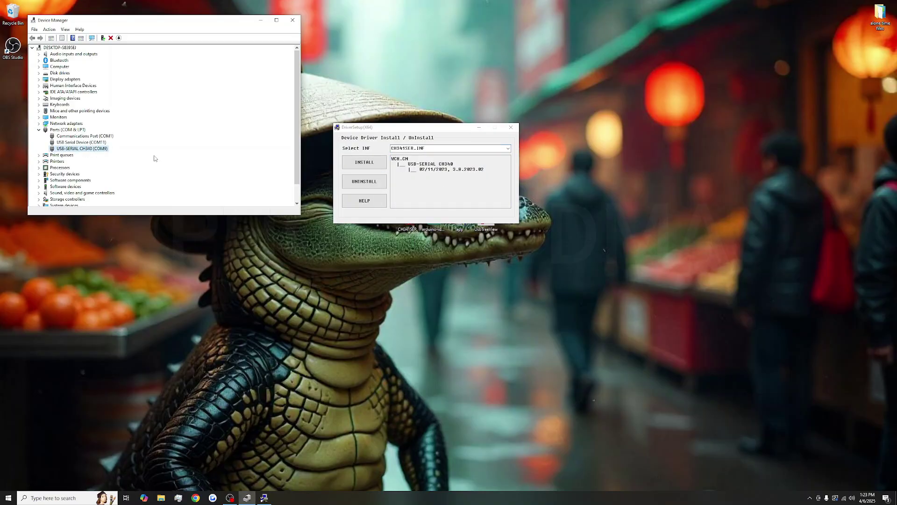
{"action": "left_click", "coordinate": [510, 127]}
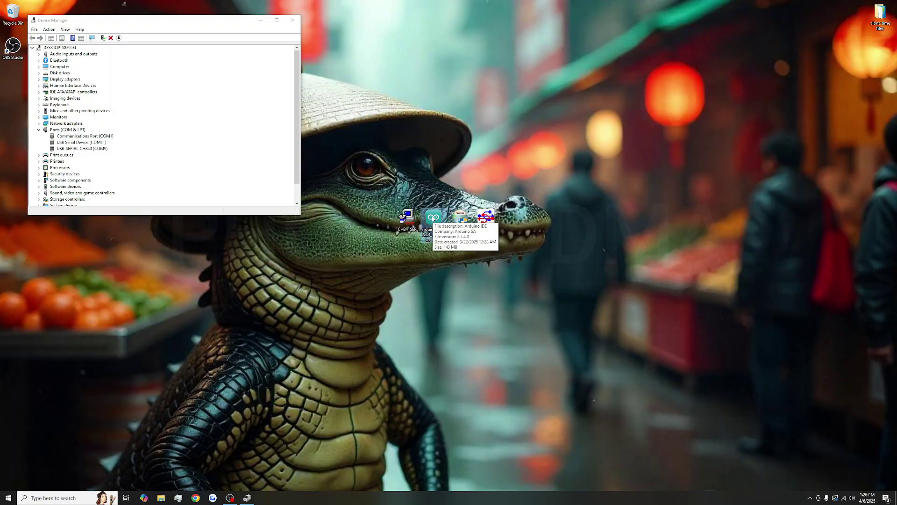
Install the Arduino IDE and add the Arduino AVR Boards 1.8.6 package through Boards Manager
{"action": "double_click", "coordinate": [434, 220]}
{"action": "left_click", "coordinate": [486, 304]}
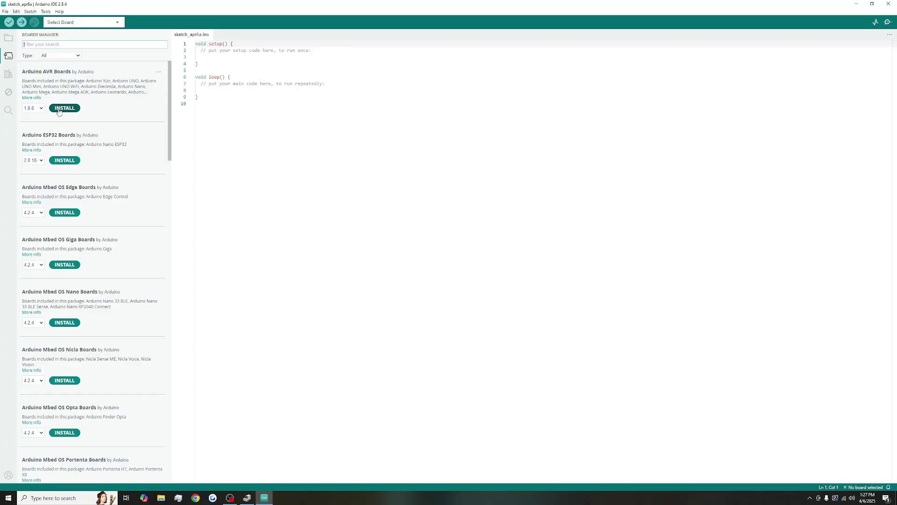
{"action": "left_click", "coordinate": [66, 77]}
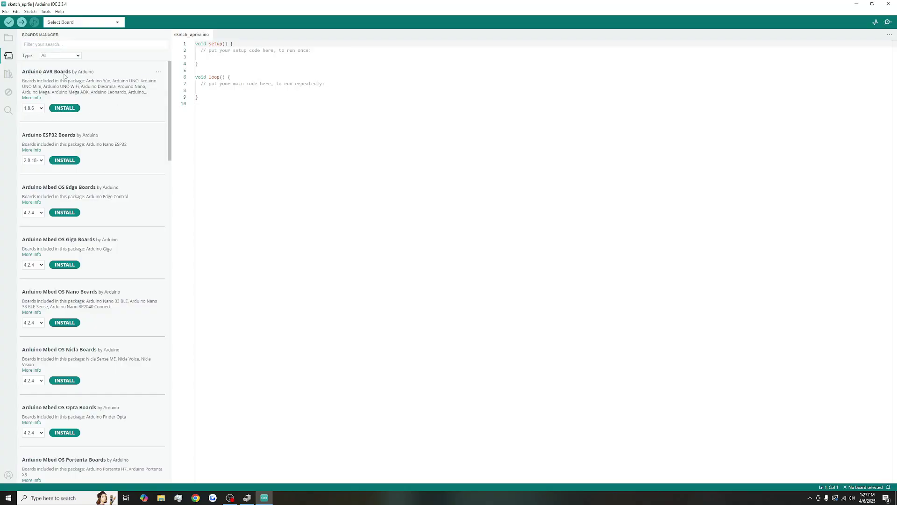
{"action": "left_click", "coordinate": [66, 109]}
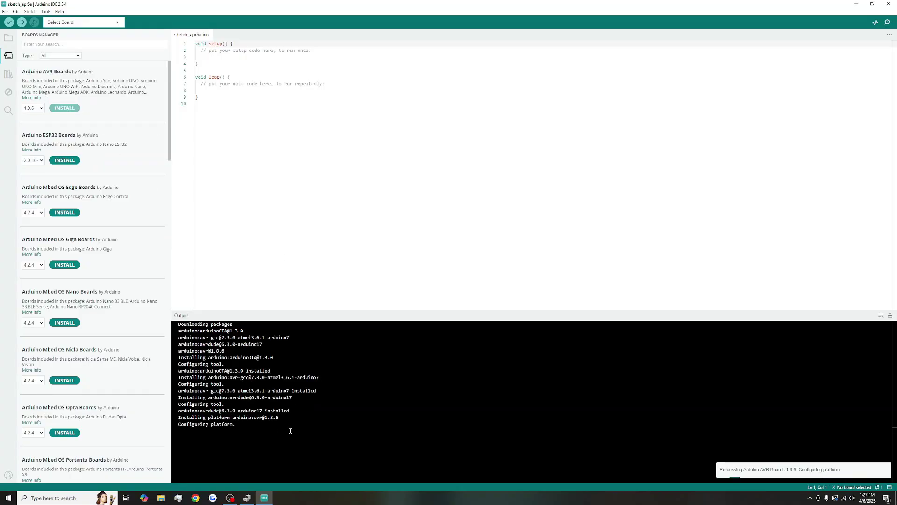
Check the Arduino Leonardo on COM11 in Device Manager, then return to the desktop
{"action": "left_click", "coordinate": [247, 497]}
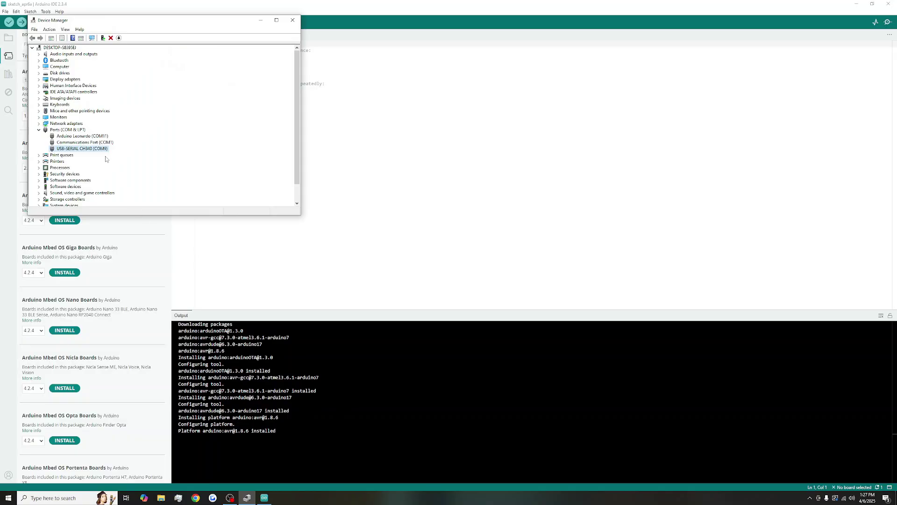
{"action": "left_click", "coordinate": [70, 136]}
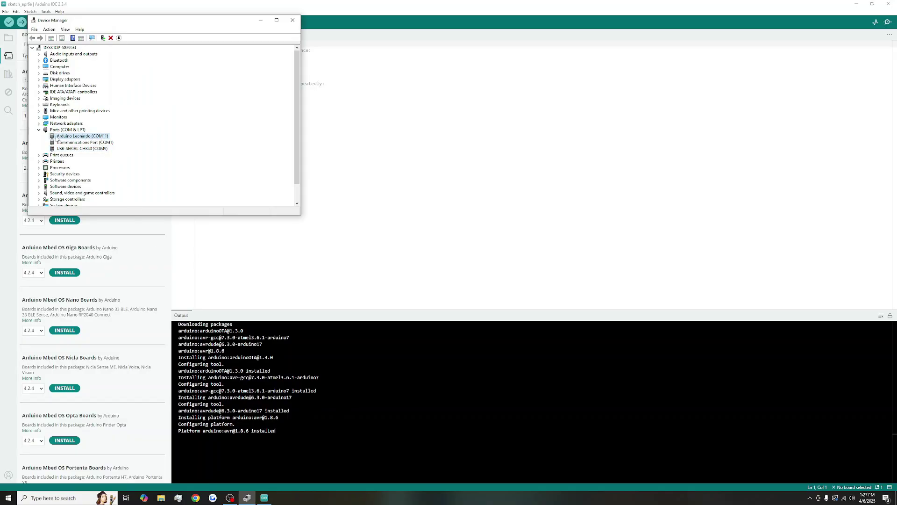
{"action": "left_click", "coordinate": [366, 144]}
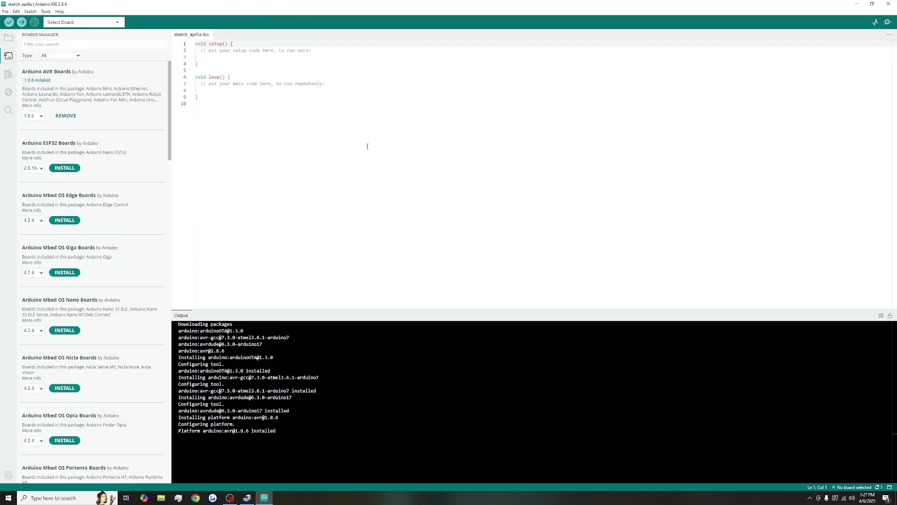
{"action": "key", "text": "super+d"}
Install XenMouse through its setup wizard and launch it on finishing
{"action": "double_click", "coordinate": [461, 221]}
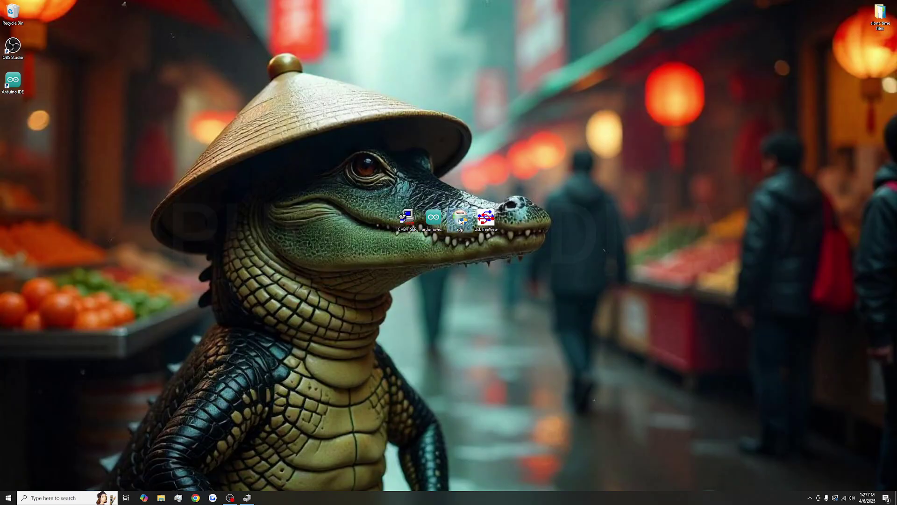
{"action": "left_click", "coordinate": [488, 305]}
{"action": "left_click", "coordinate": [487, 304]}
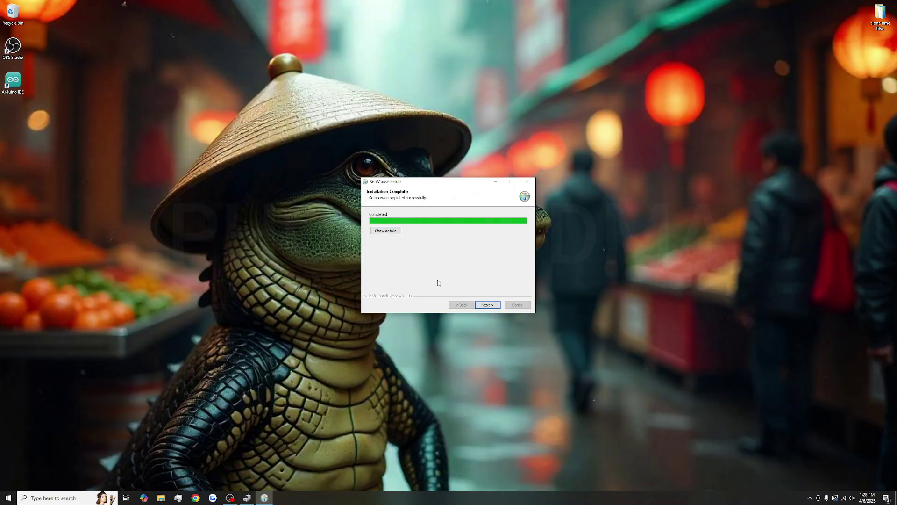
{"action": "left_click", "coordinate": [494, 306]}
{"action": "left_click", "coordinate": [487, 305]}
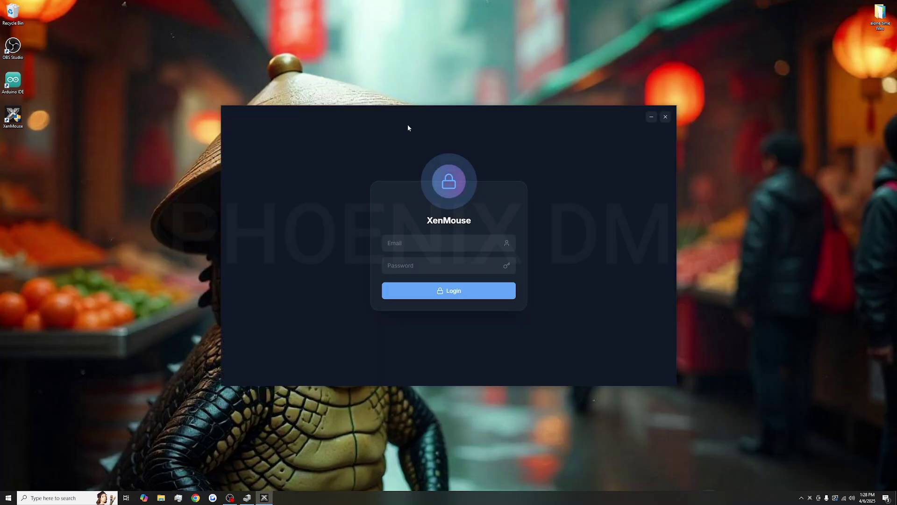
Log in to XenMouse with the account e-mail and password
{"action": "left_click", "coordinate": [390, 245]}
{"action": "key", "text": "Tab"}
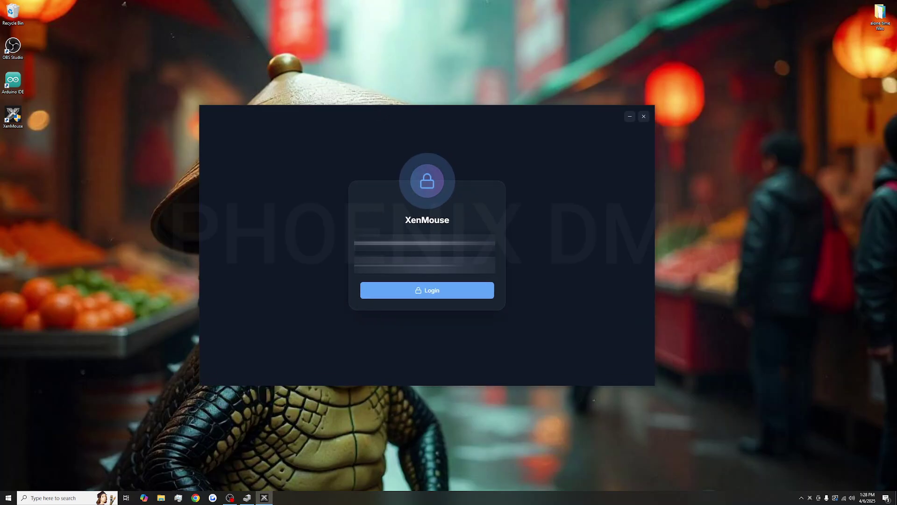
{"action": "key", "text": "Return"}
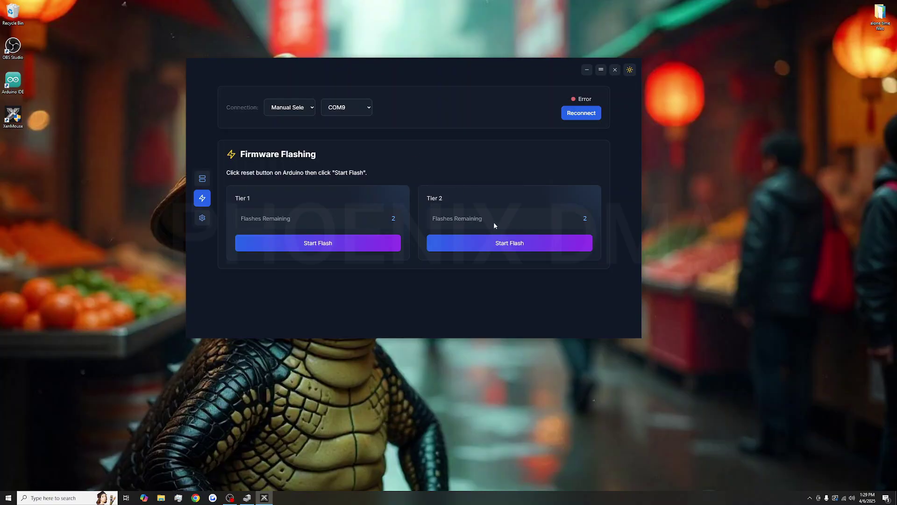
Start the Tier 2 flash, confirm 'Flash completed successfully!' in the console, and close it
{"action": "left_click", "coordinate": [519, 247]}
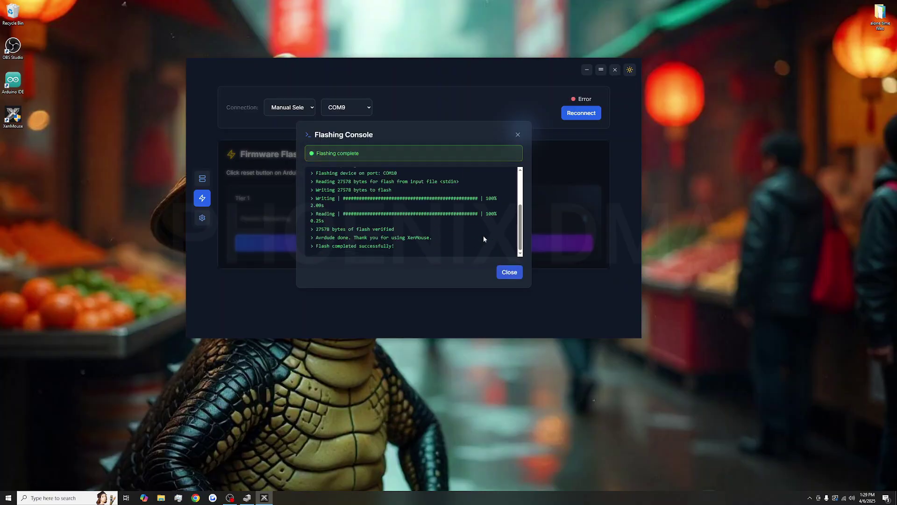
{"action": "left_click_drag", "start_coordinate": [327, 248], "coordinate": [396, 248]}
{"action": "left_click", "coordinate": [509, 273]}
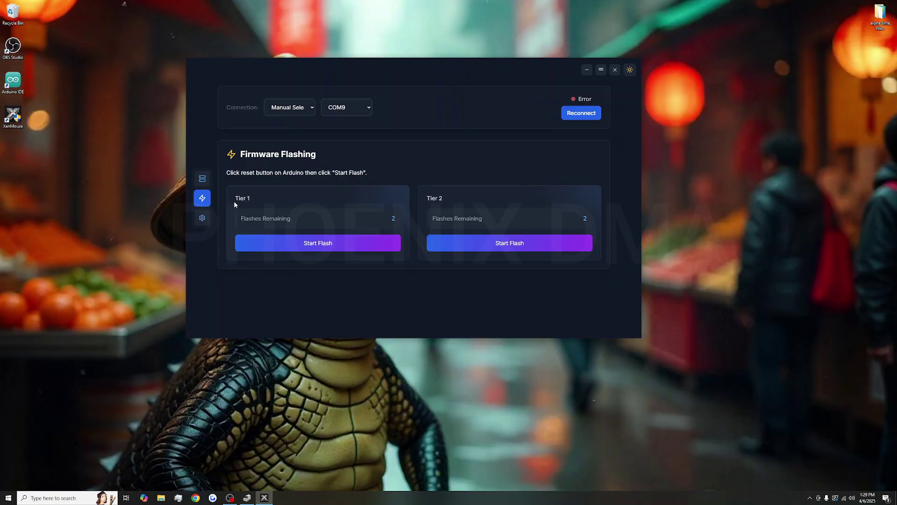
On the Device Connection page, confirm against Device Manager that the CH340 uses COM9
{"action": "left_click", "coordinate": [202, 179]}
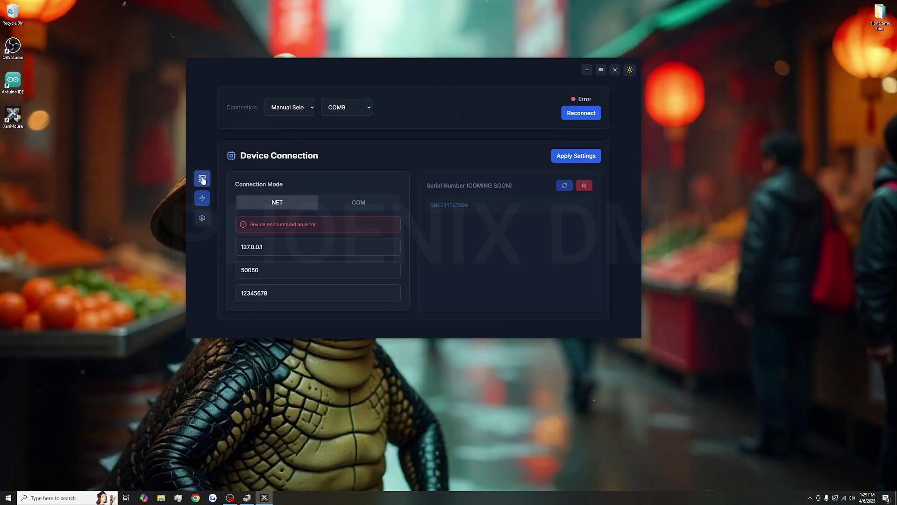
{"action": "left_click", "coordinate": [351, 110]}
{"action": "left_click", "coordinate": [352, 110]}
{"action": "left_click", "coordinate": [247, 497]}
{"action": "left_click", "coordinate": [98, 143]}
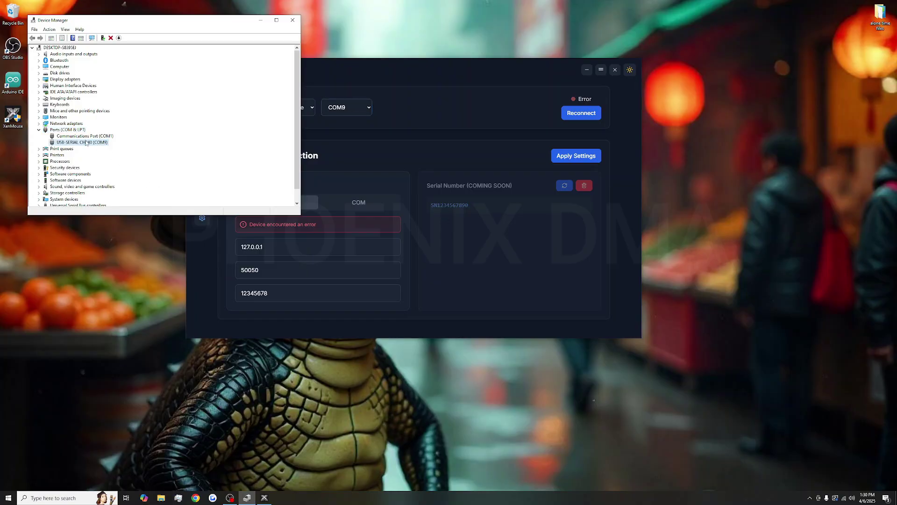
{"action": "left_click", "coordinate": [357, 110]}
{"action": "left_click", "coordinate": [357, 111]}
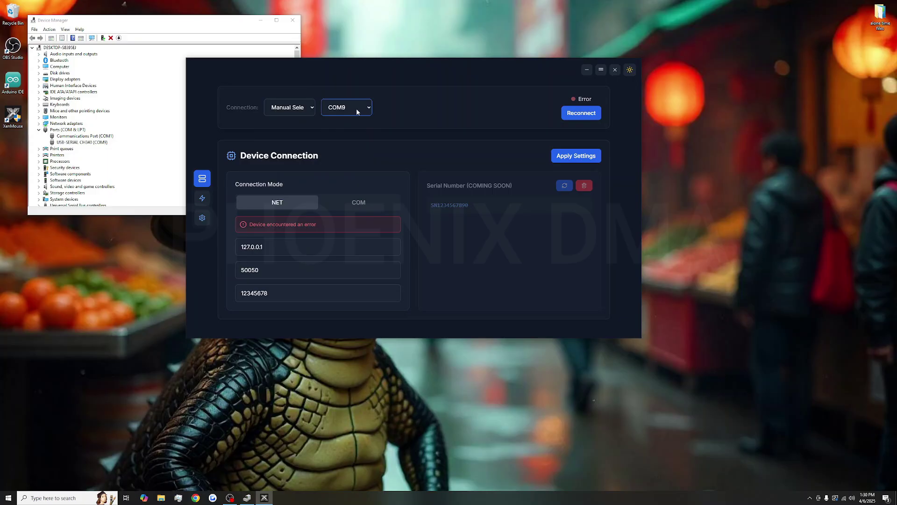
Set Connection to Auto Mode, reconnect the device, and show the desktop
{"action": "left_click", "coordinate": [290, 112]}
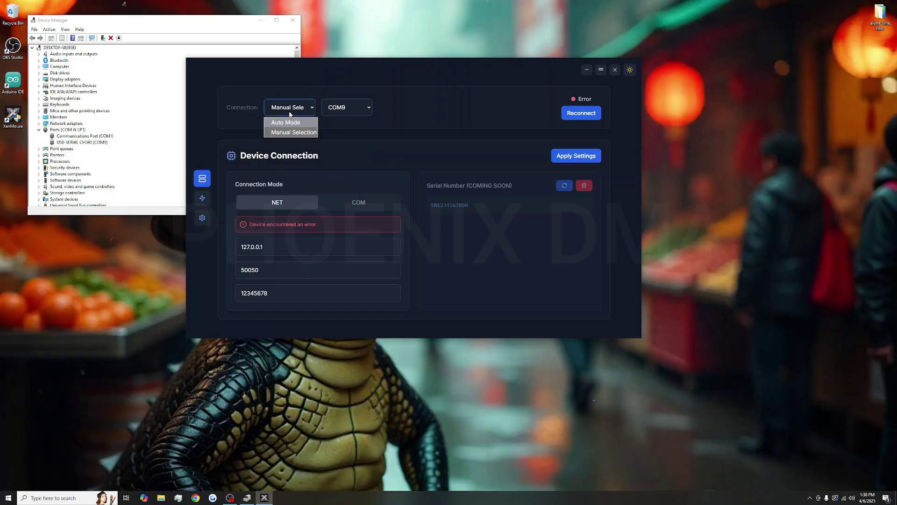
{"action": "left_click", "coordinate": [316, 121]}
{"action": "left_click", "coordinate": [581, 114]}
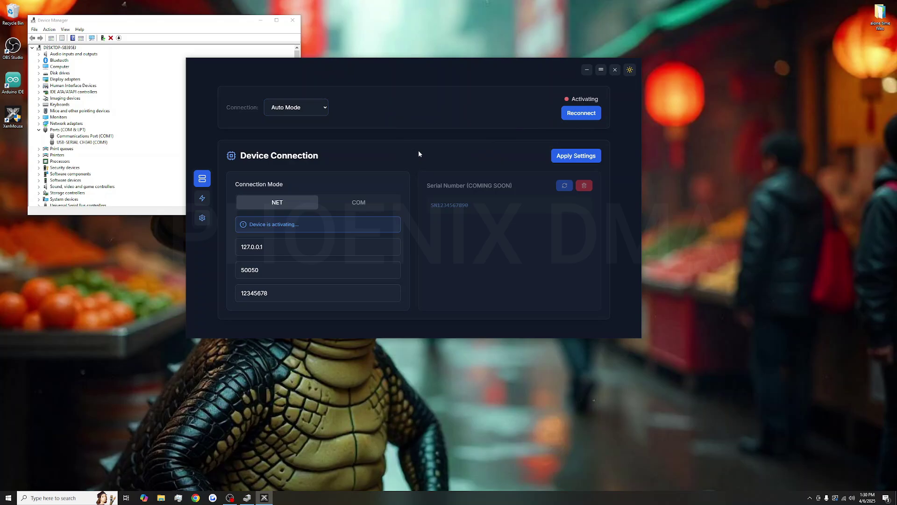
{"action": "key", "text": "super+d"}
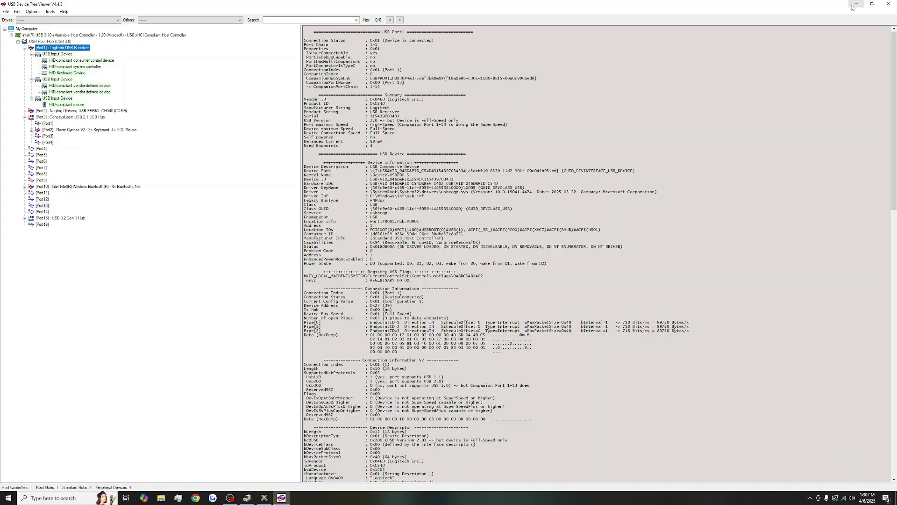
Minimize UsbTreeView and position the G HUB window toward the right
{"action": "left_click", "coordinate": [854, 4]}
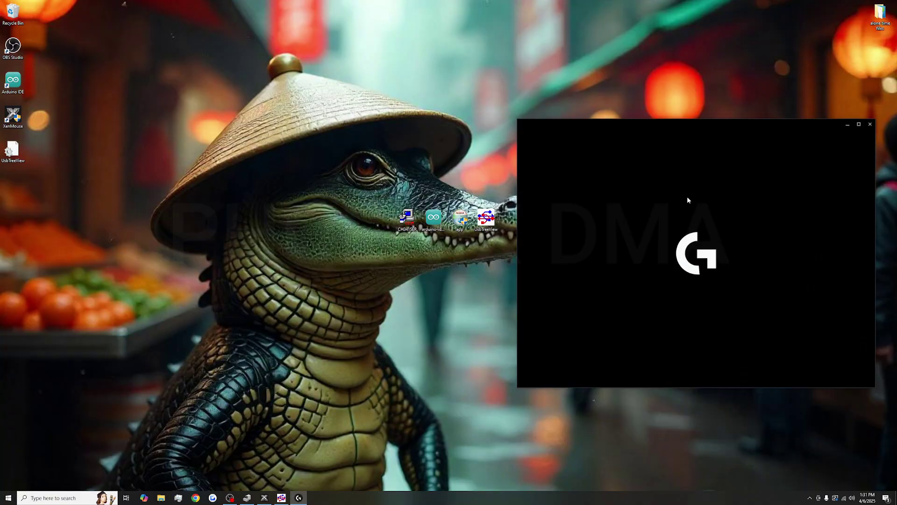
{"action": "left_click_drag", "start_coordinate": [666, 124], "coordinate": [640, 56]}
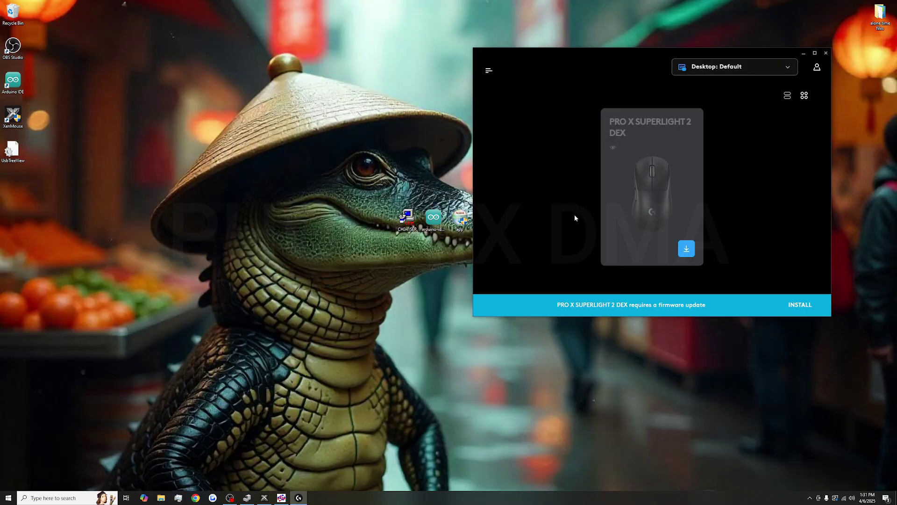
{"action": "left_click_drag", "start_coordinate": [526, 52], "coordinate": [587, 63]}
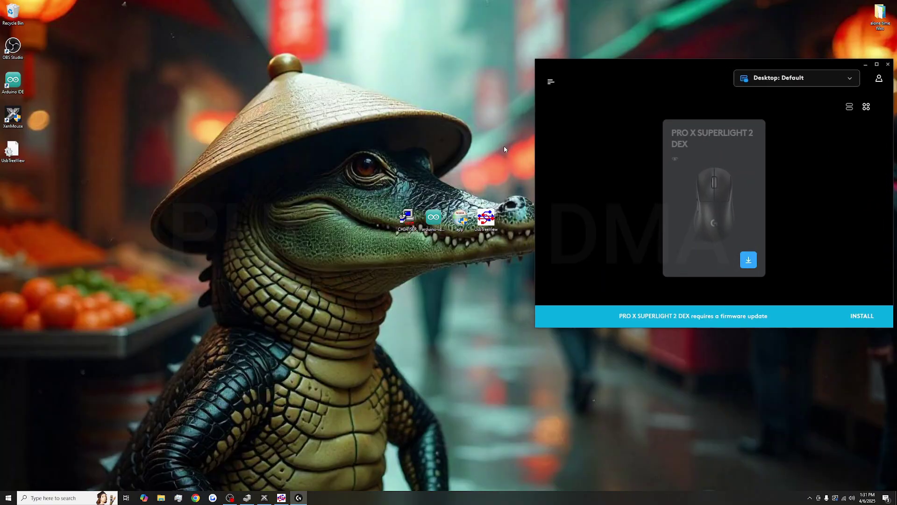
Restore UsbTreeView at upper left and enlarge it beside G HUB to show Port 1
{"action": "left_click", "coordinate": [285, 498]}
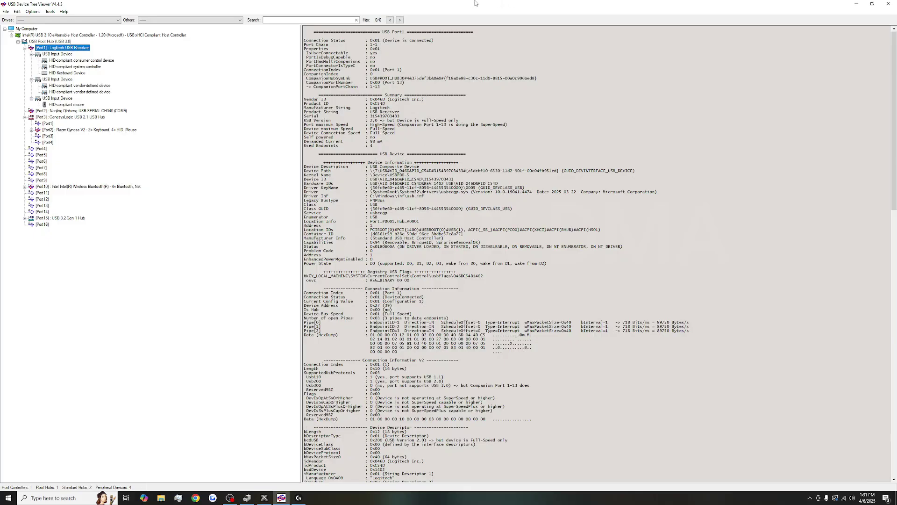
{"action": "left_click_drag", "start_coordinate": [476, 4], "coordinate": [225, 36]}
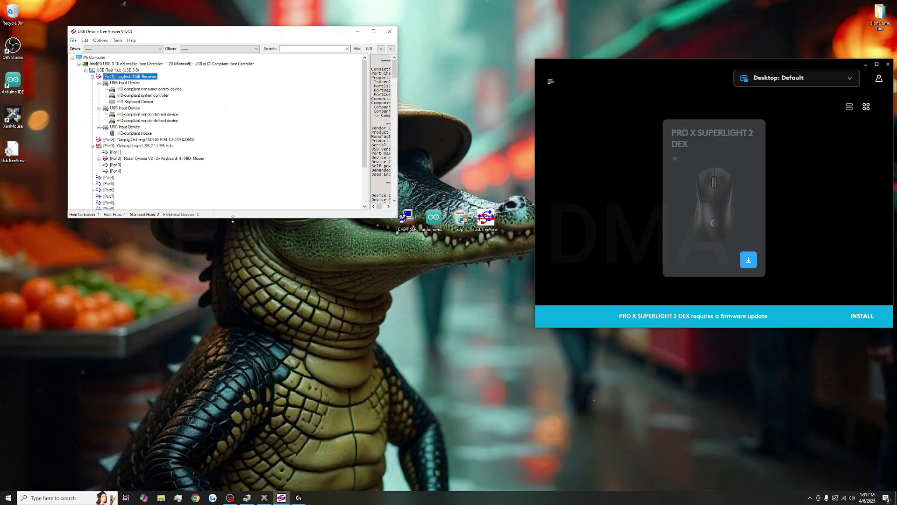
{"action": "left_click_drag", "start_coordinate": [232, 219], "coordinate": [232, 436]}
{"action": "left_click_drag", "start_coordinate": [398, 196], "coordinate": [535, 200]}
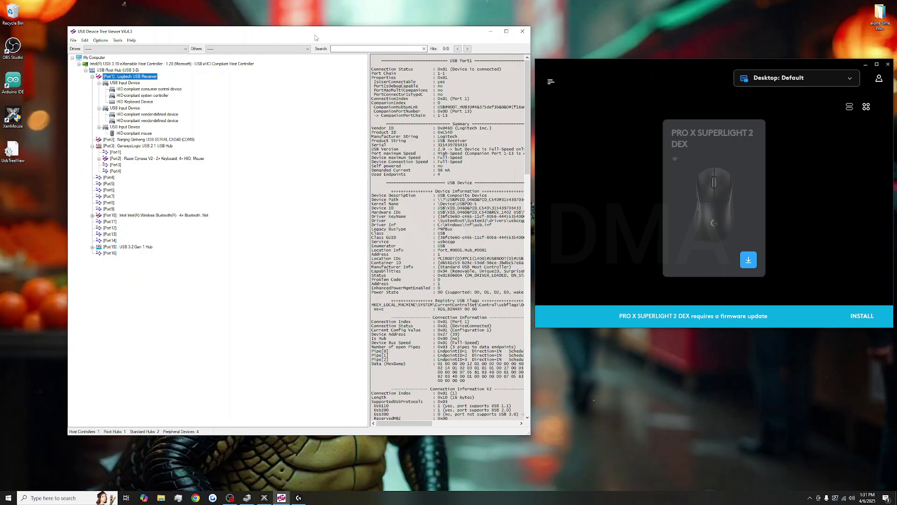
{"action": "left_click_drag", "start_coordinate": [315, 37], "coordinate": [283, 33]}
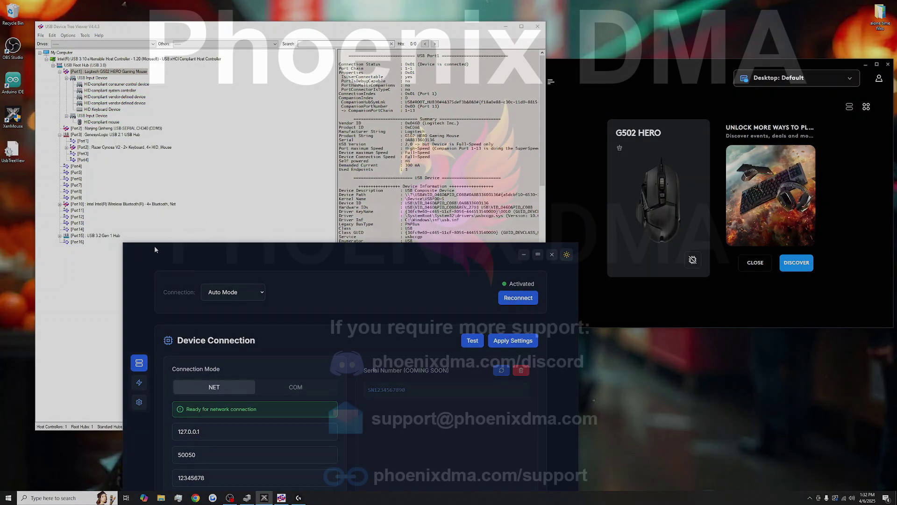
{"action": "left_click", "coordinate": [230, 497]}
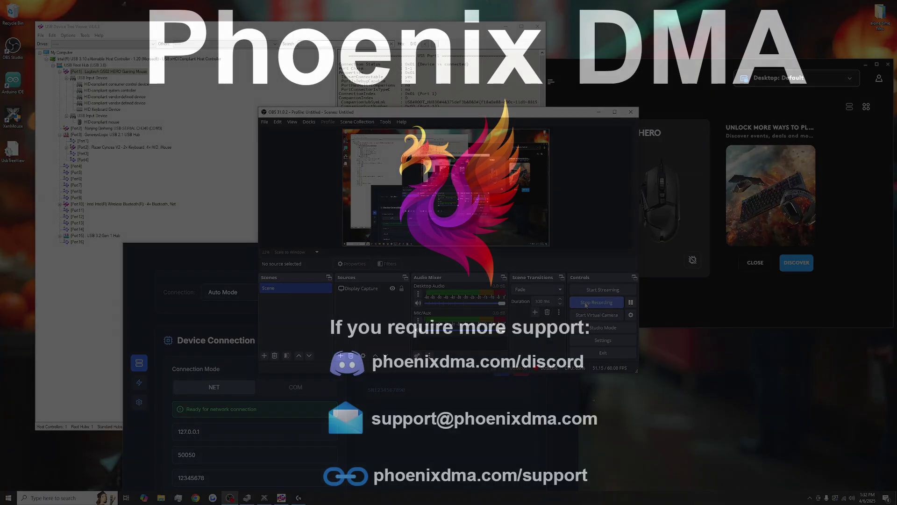